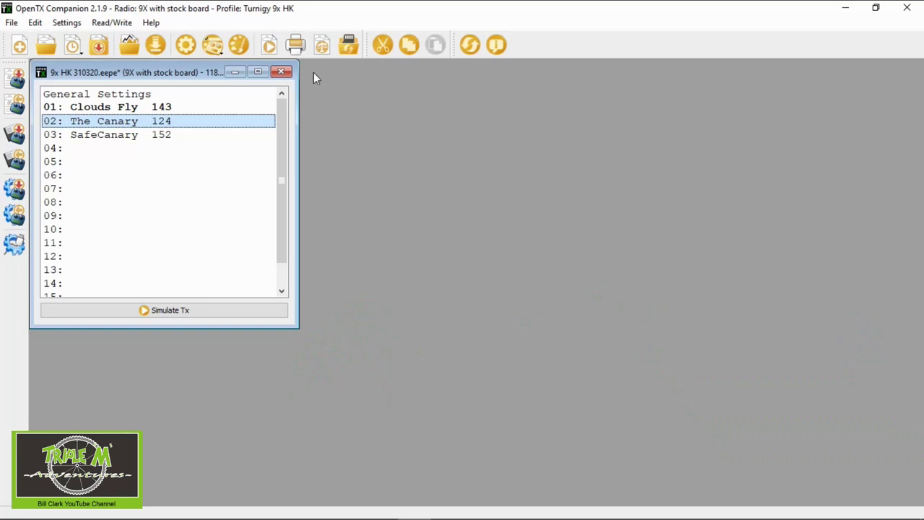
# Step: Open The Canary's curve settings and set curve 1 to 3 points
pyautogui.doubleClick(128, 124)
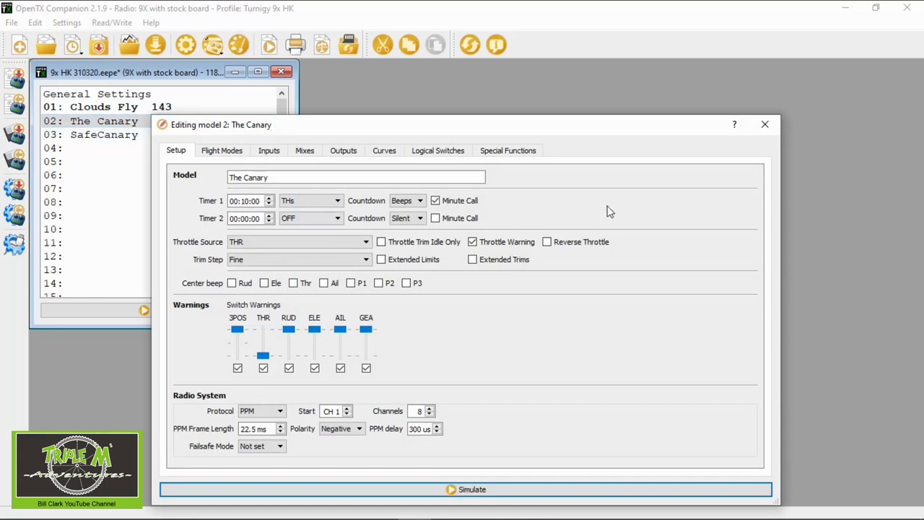
pyautogui.click(385, 150)
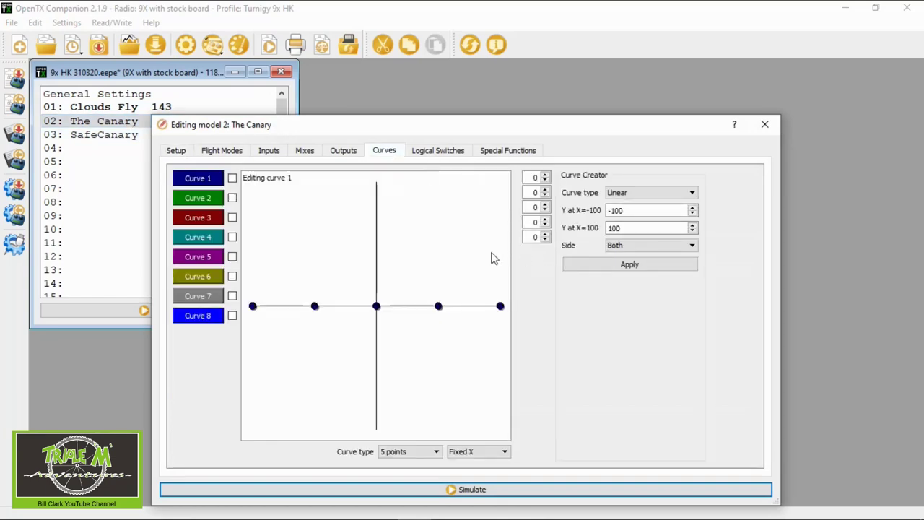
pyautogui.click(436, 451)
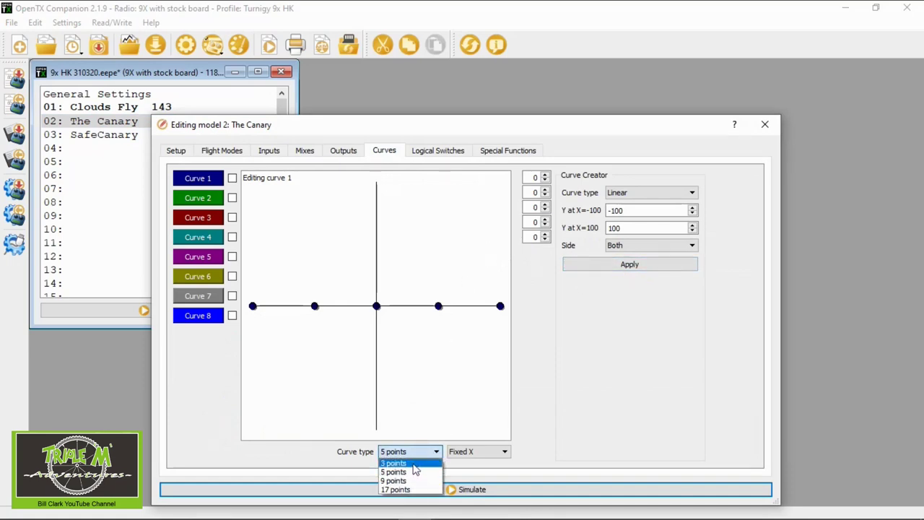
pyautogui.click(415, 469)
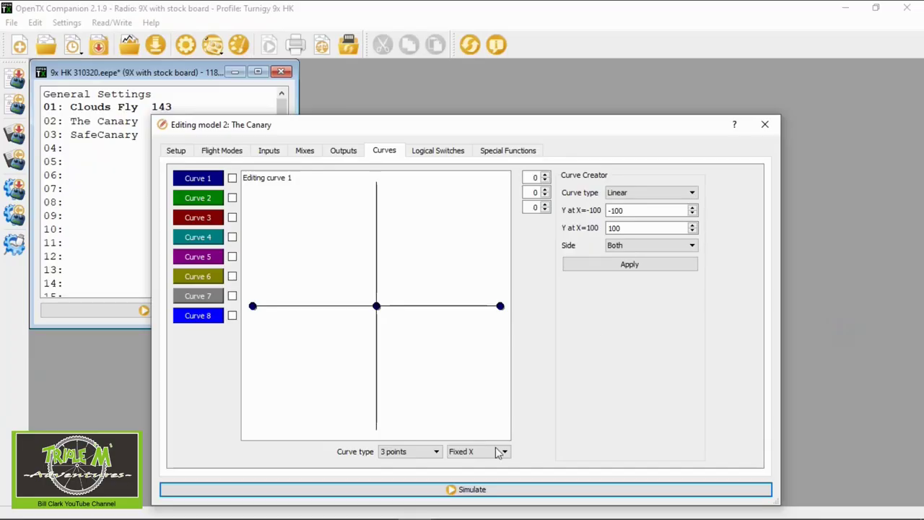
# Step: Drag curve 1's middle, right and left points down to -100
pyautogui.moveTo(376, 306); pyautogui.dragTo(373, 445)
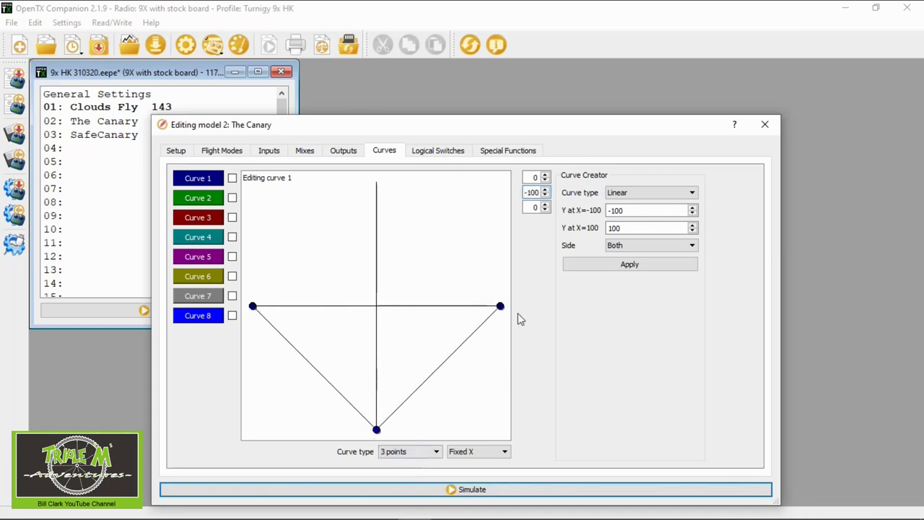
pyautogui.moveTo(500, 307); pyautogui.dragTo(507, 449)
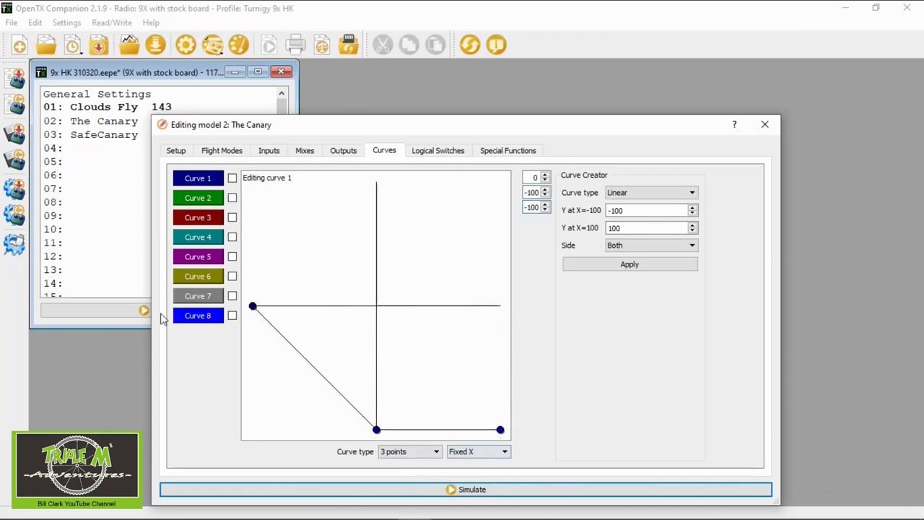
pyautogui.moveTo(252, 306); pyautogui.dragTo(236, 445)
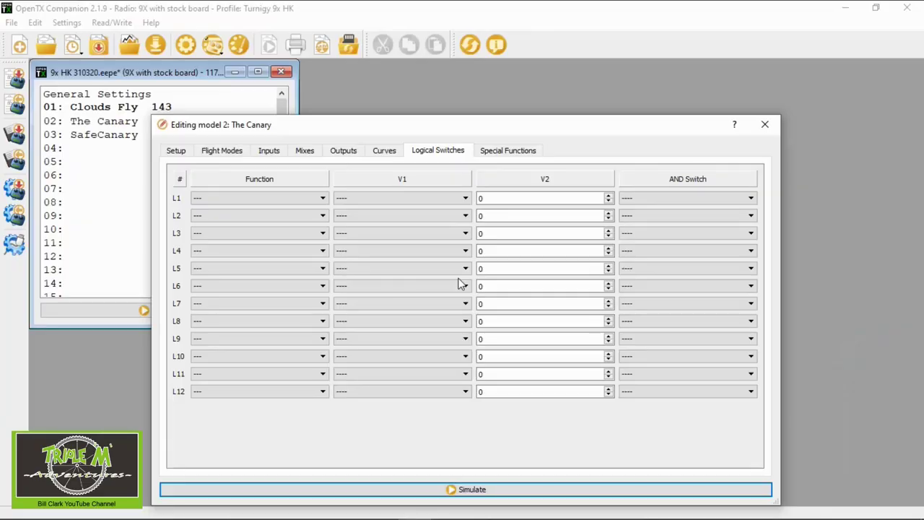
# Step: Make L1 an a<x switch with Thr as V1 and -98 as V2
pyautogui.click(323, 198)
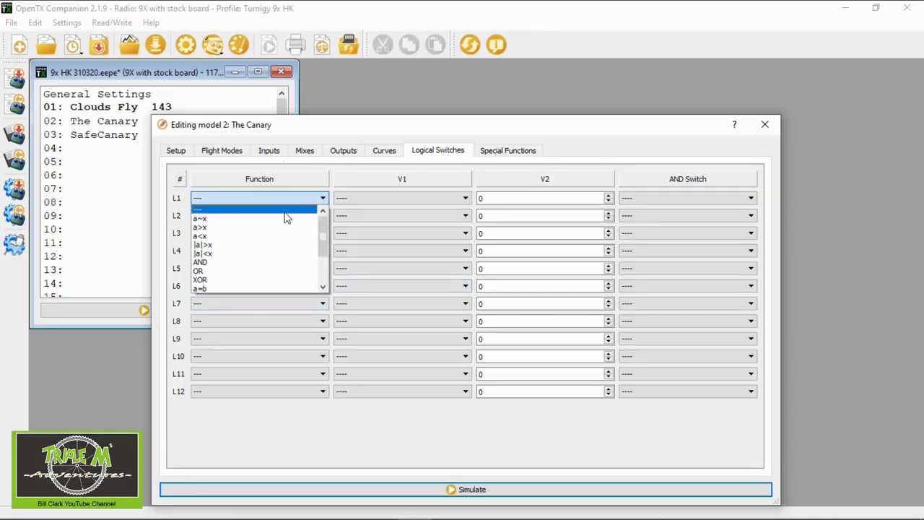
pyautogui.click(223, 237)
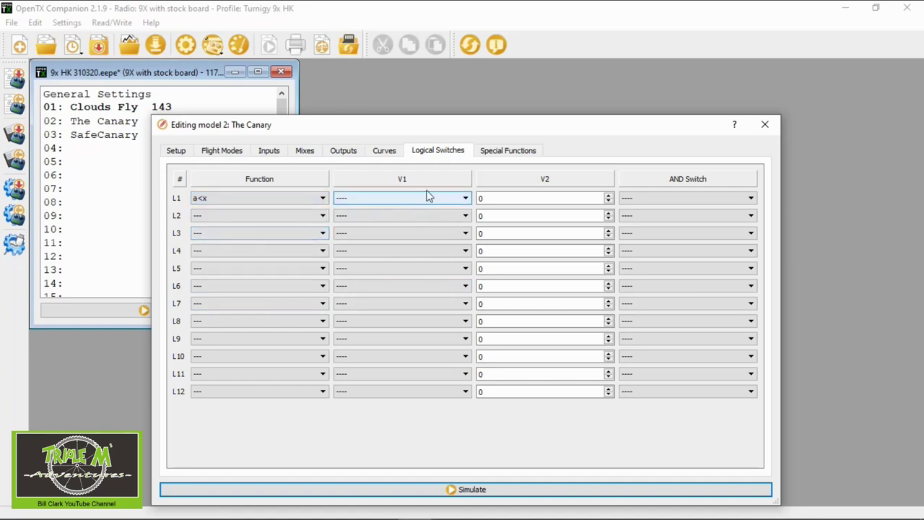
pyautogui.click(465, 199)
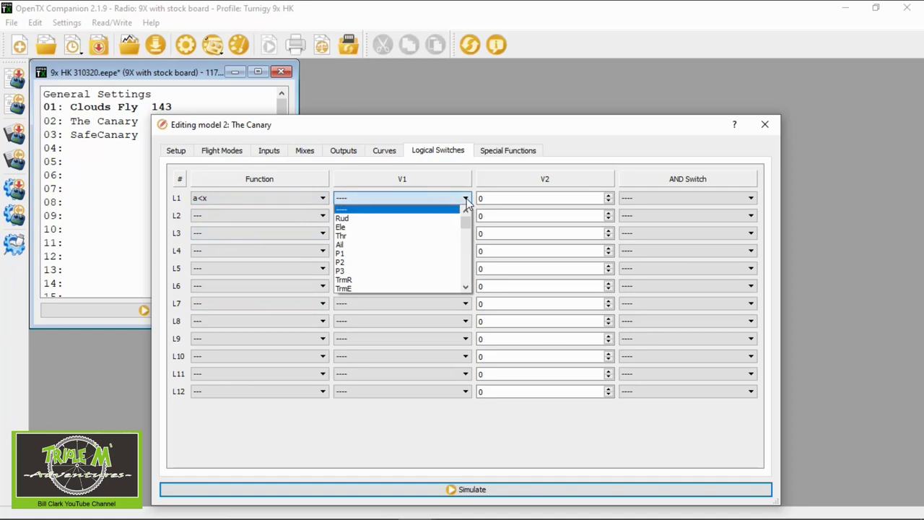
pyautogui.click(370, 237)
pyautogui.click(534, 196)
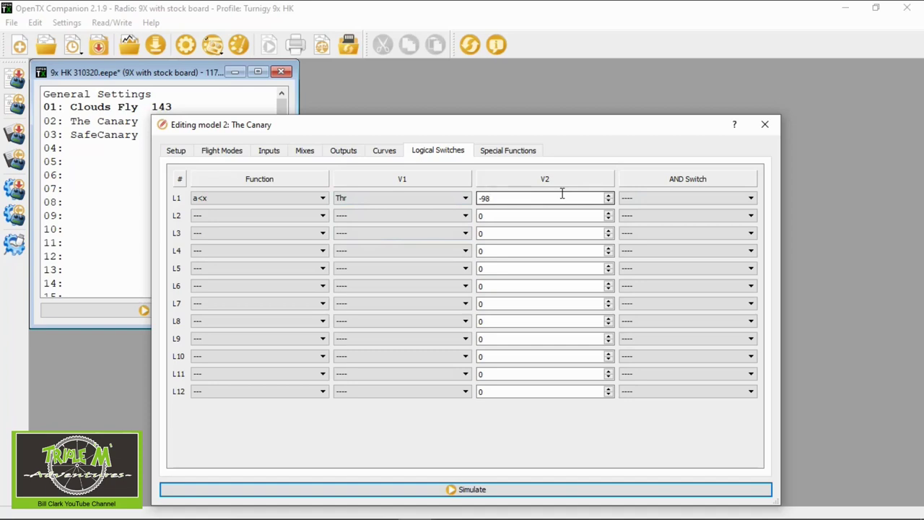
# Step: Set L2's function to OR with L1 as its first operand
pyautogui.click(322, 215)
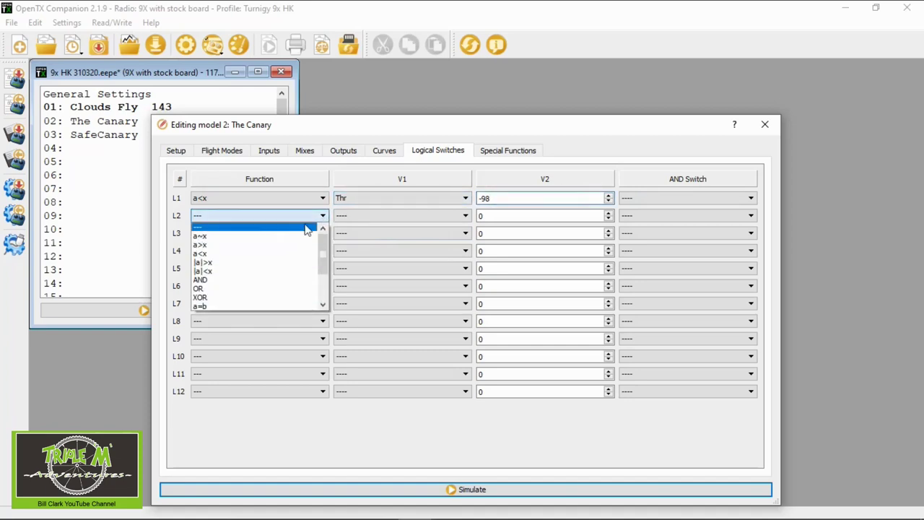
pyautogui.click(223, 288)
pyautogui.click(425, 218)
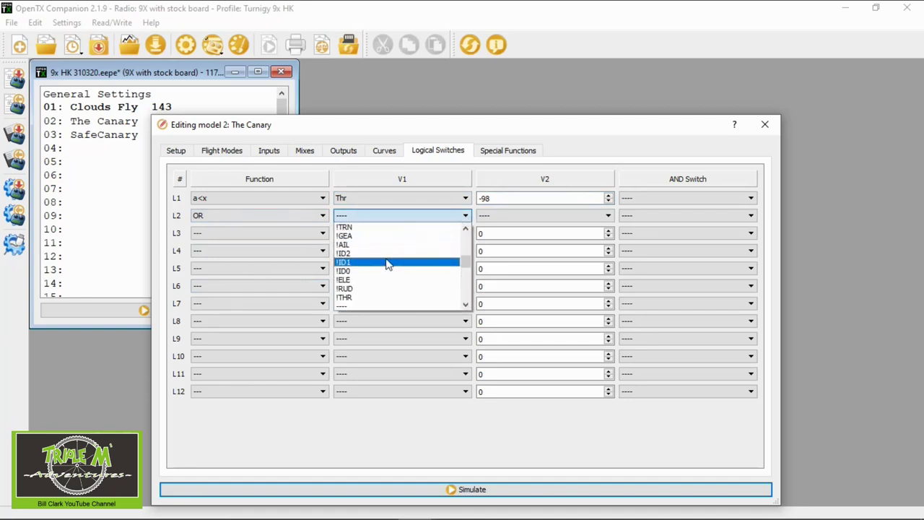
pyautogui.scroll(-6, 412, 266)
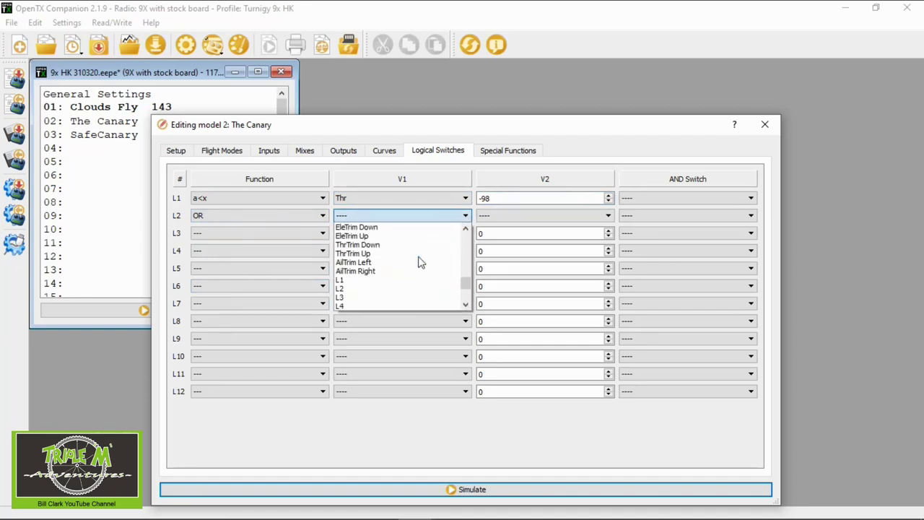
pyautogui.click(365, 244)
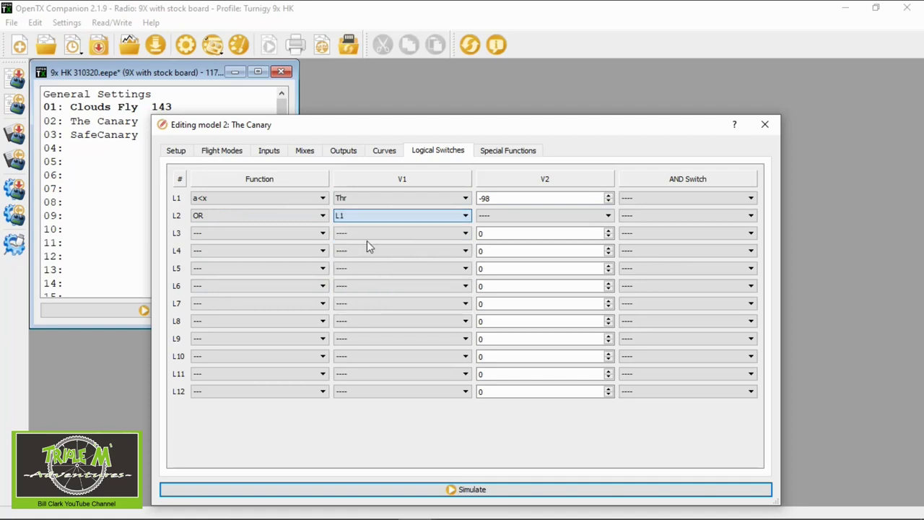
# Step: Set L2's second operand to L2 and its AND switch to L3
pyautogui.click(609, 219)
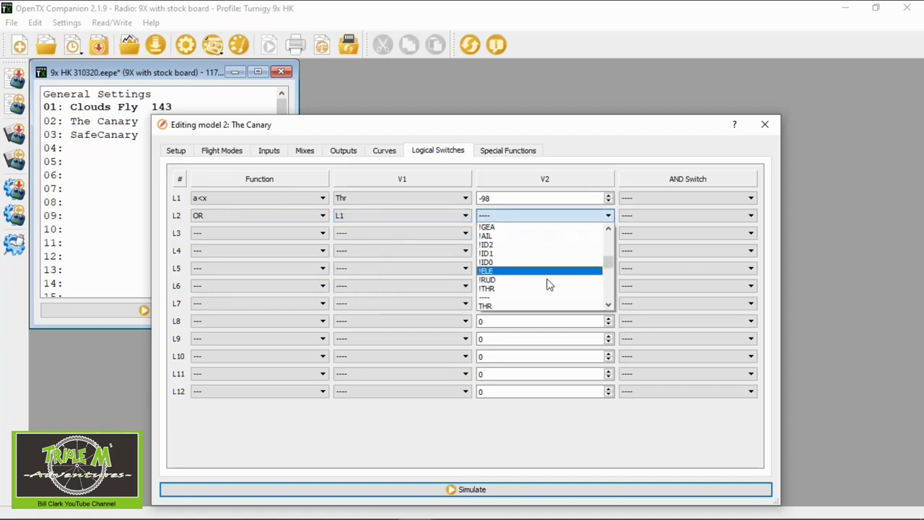
pyautogui.scroll(-7, 546, 285)
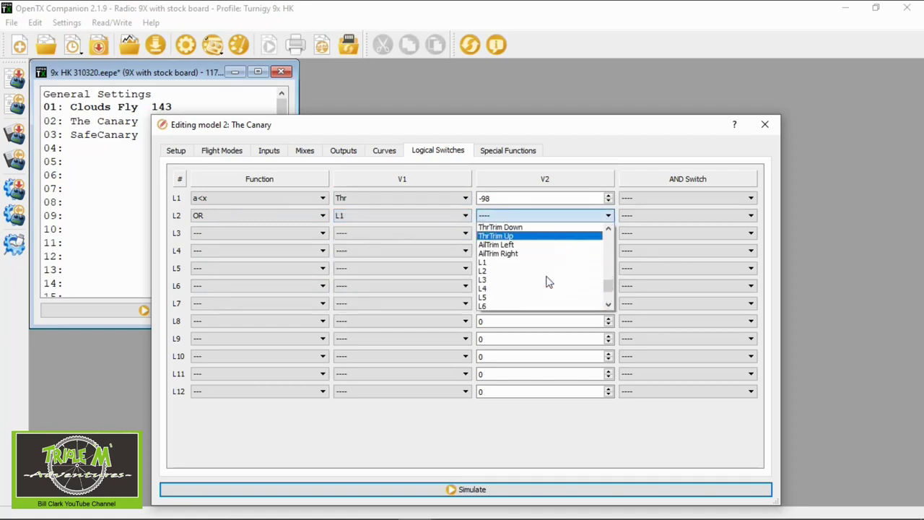
pyautogui.click(502, 273)
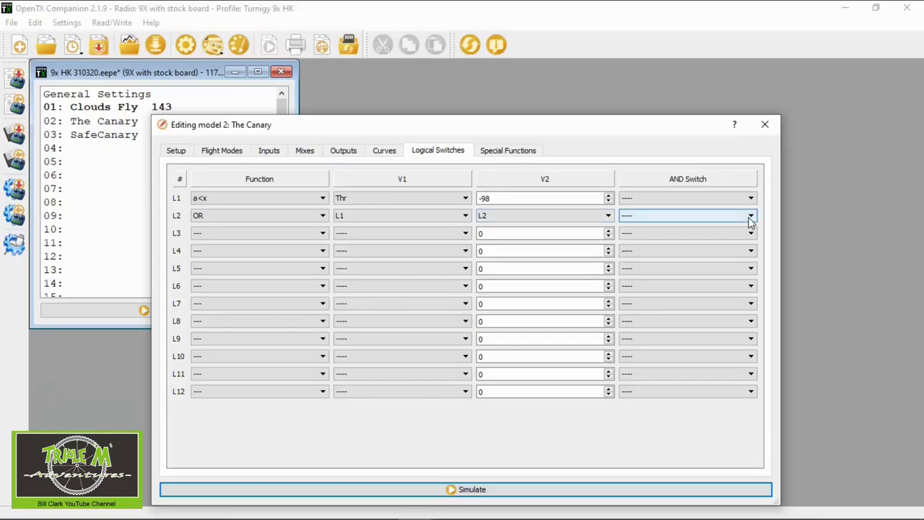
pyautogui.click(750, 222)
pyautogui.scroll(-2, 725, 247)
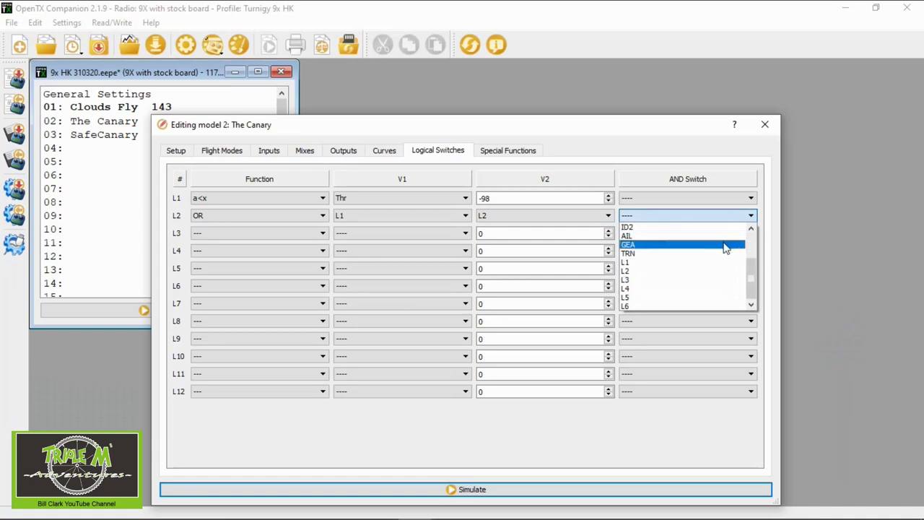
pyautogui.click(641, 280)
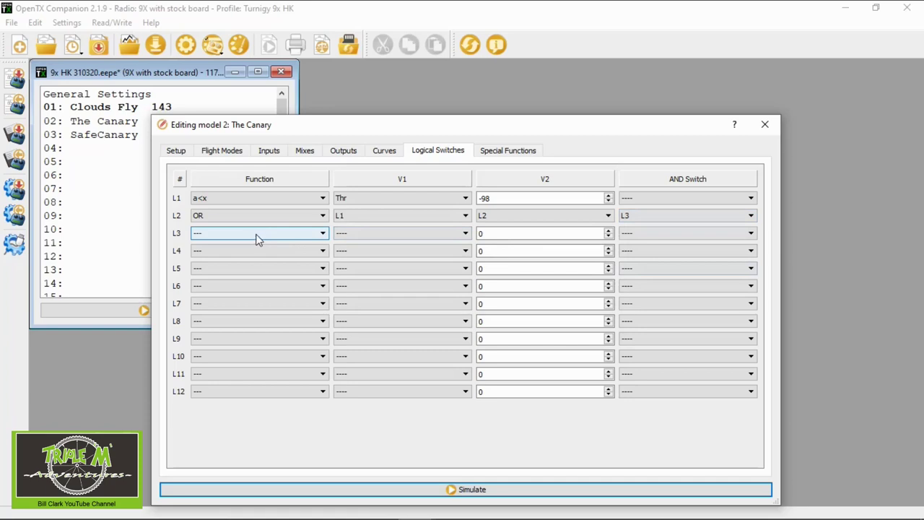
# Step: Make L3 an a<x switch comparing THR against 100, then show the Inputs page
pyautogui.click(322, 238)
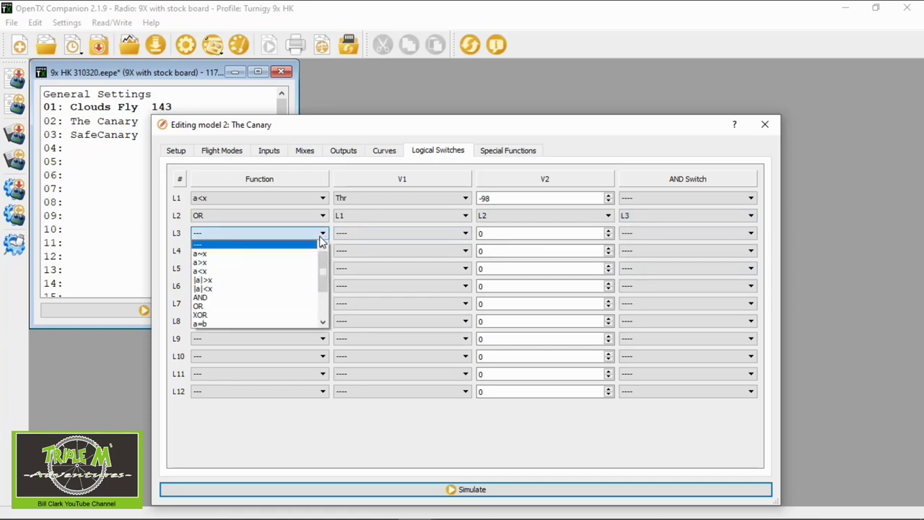
pyautogui.click(231, 271)
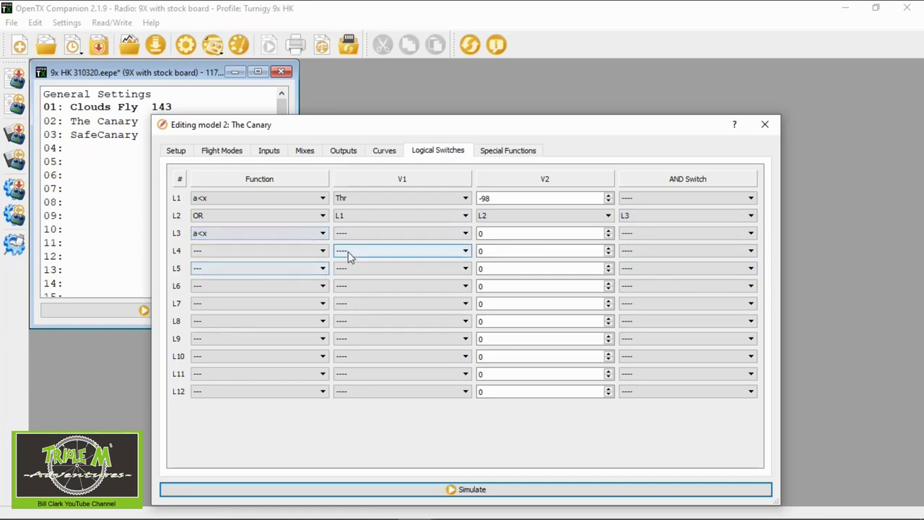
pyautogui.click(465, 234)
pyautogui.scroll(-8, 443, 250)
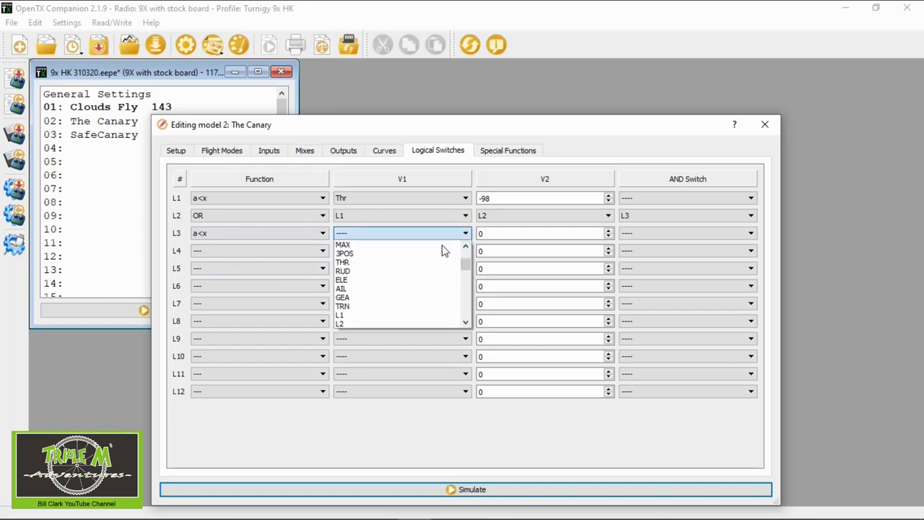
pyautogui.scroll(1, 440, 250)
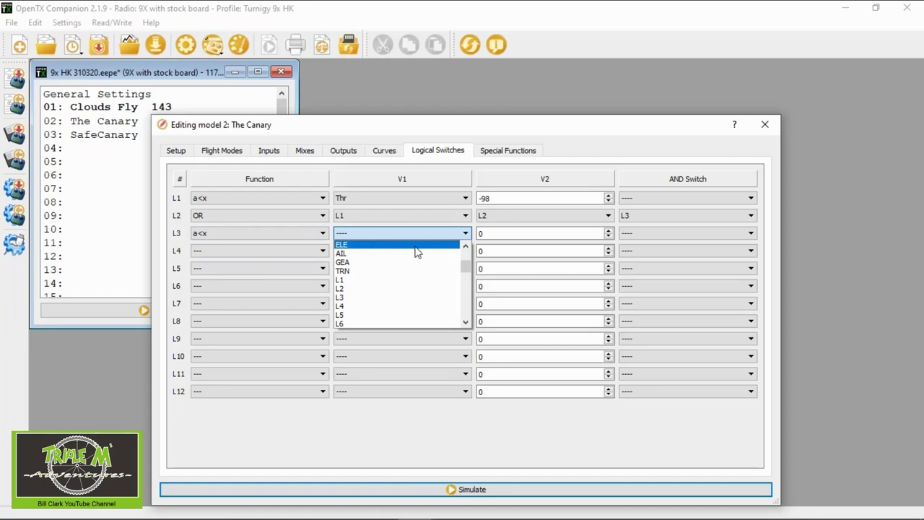
pyautogui.scroll(1, 416, 252)
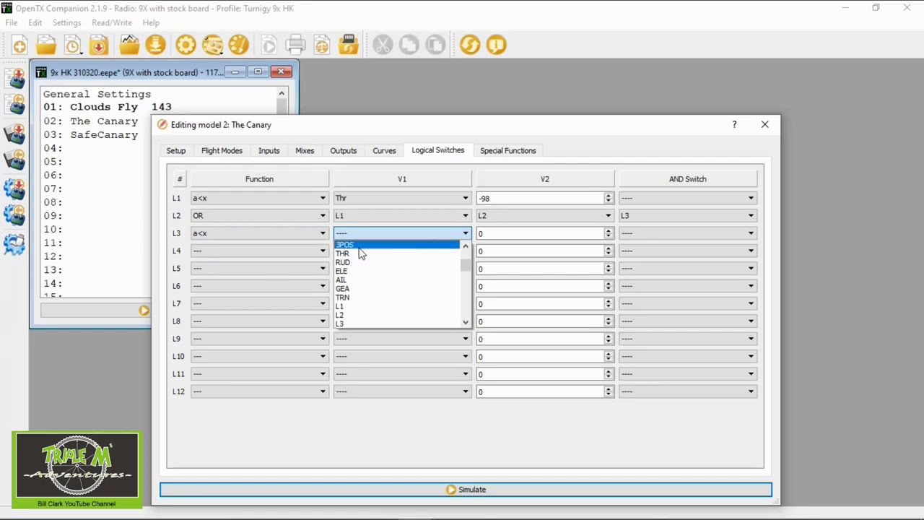
pyautogui.click(360, 254)
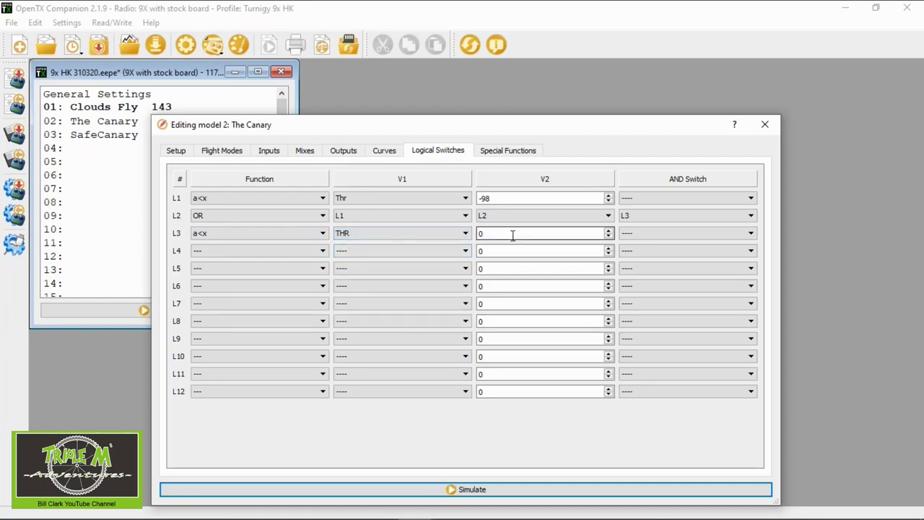
pyautogui.click(495, 233)
pyautogui.click(498, 251)
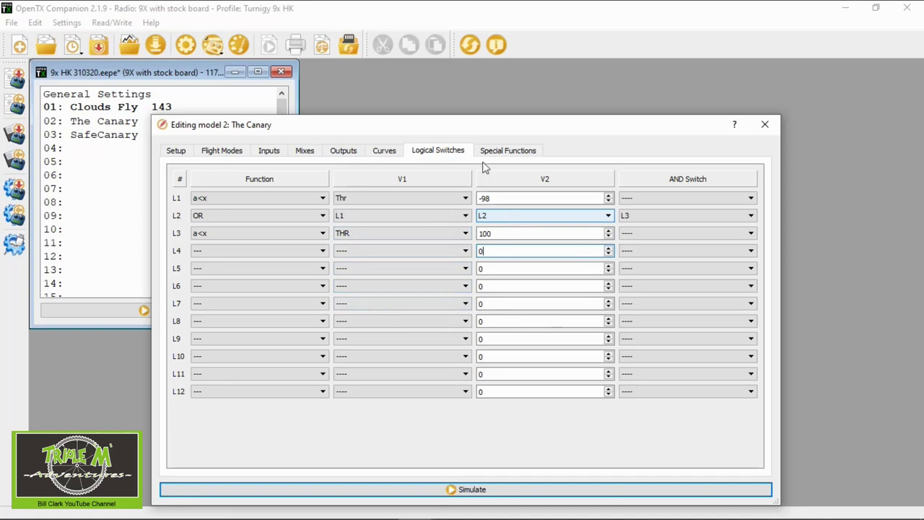
pyautogui.click(270, 151)
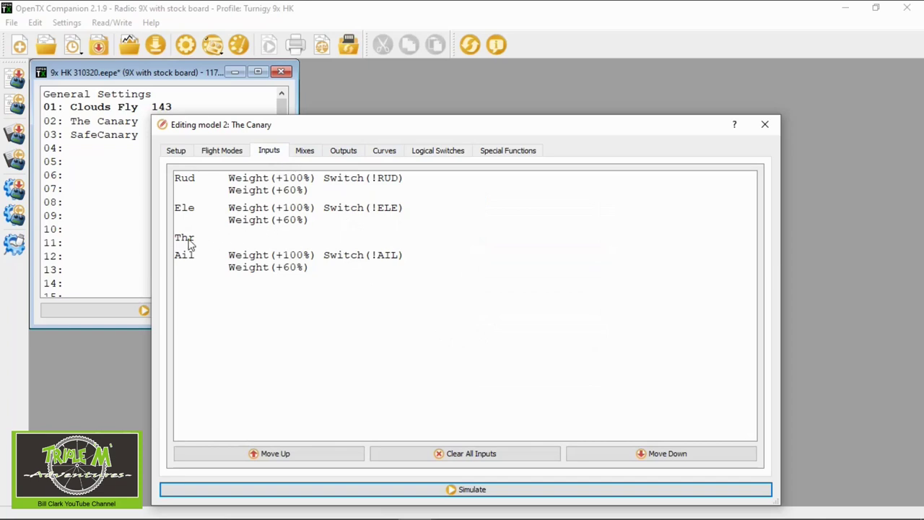
# Step: Set the Thr input line's switch to L2 and confirm the edit
pyautogui.click(250, 240)
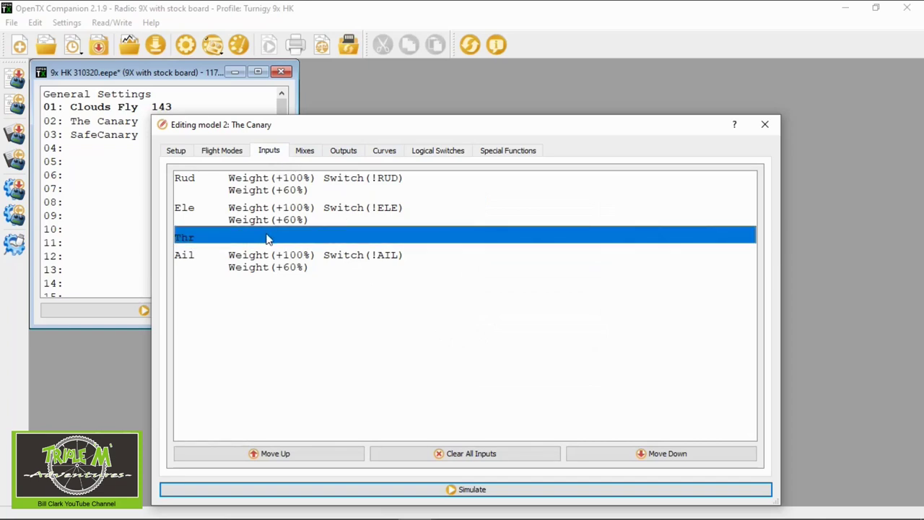
pyautogui.doubleClick(267, 239)
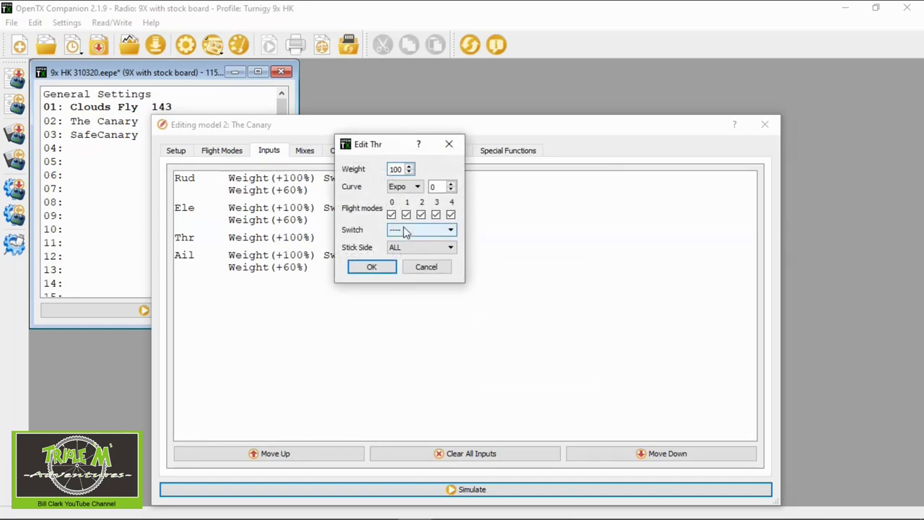
pyautogui.click(392, 169)
pyautogui.click(450, 231)
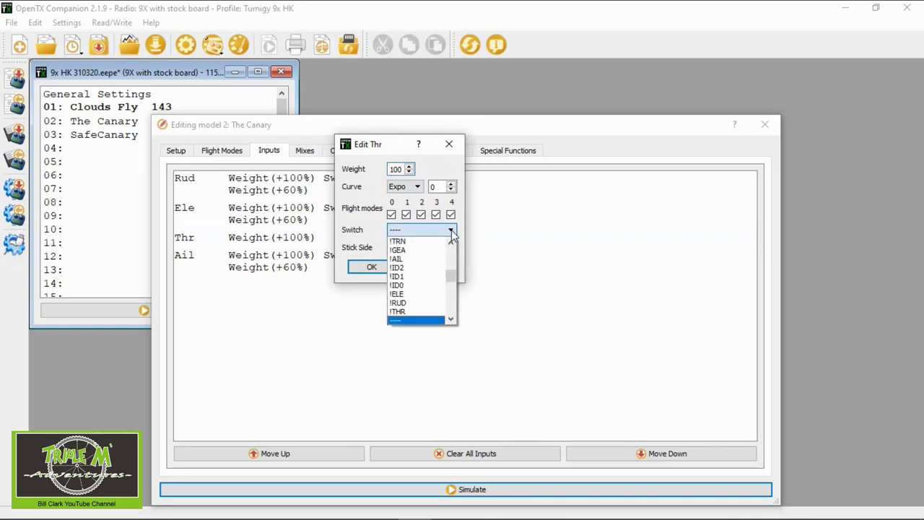
pyautogui.scroll(-8, 432, 265)
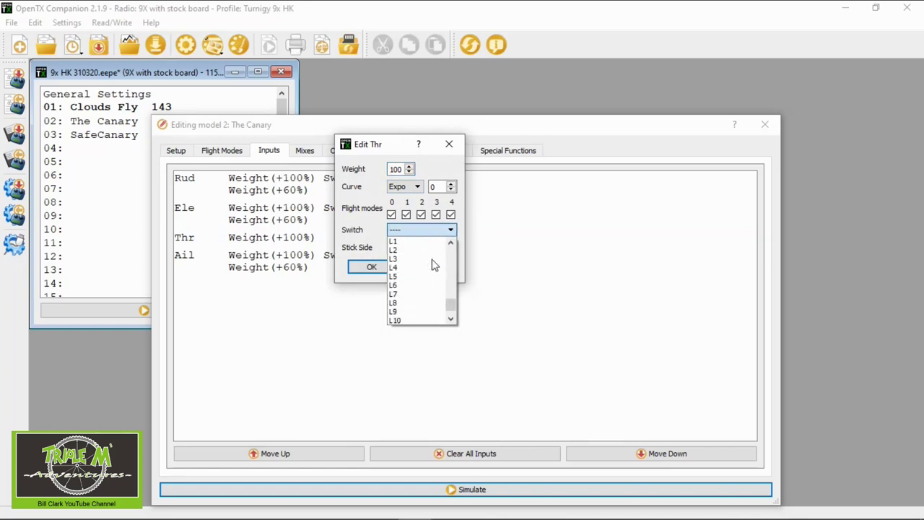
pyautogui.click(420, 250)
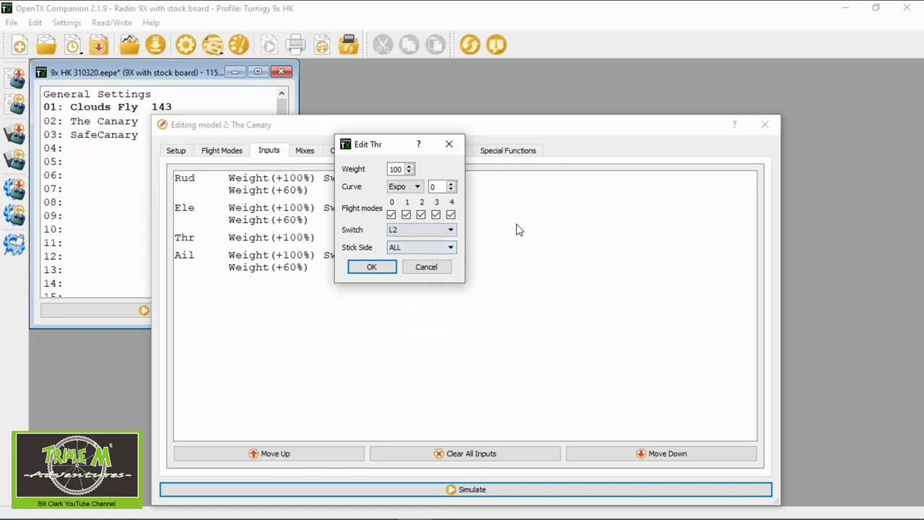
pyautogui.click(390, 267)
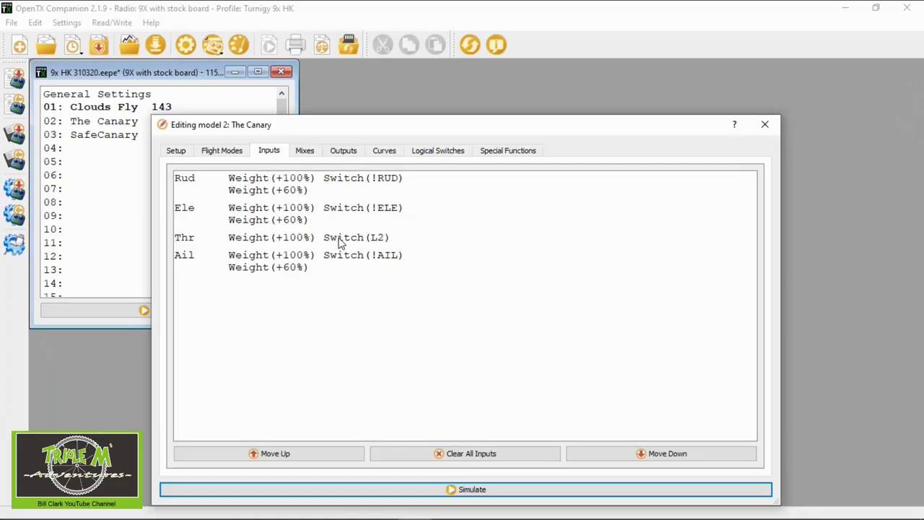
pyautogui.click(342, 242)
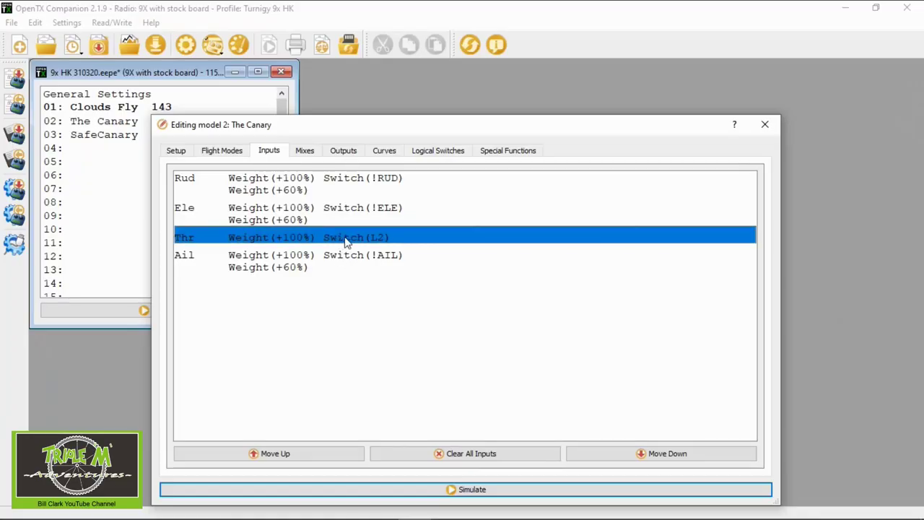
# Step: Add a second Thr input line whose curve is Curve(1)
pyautogui.rightClick(349, 242)
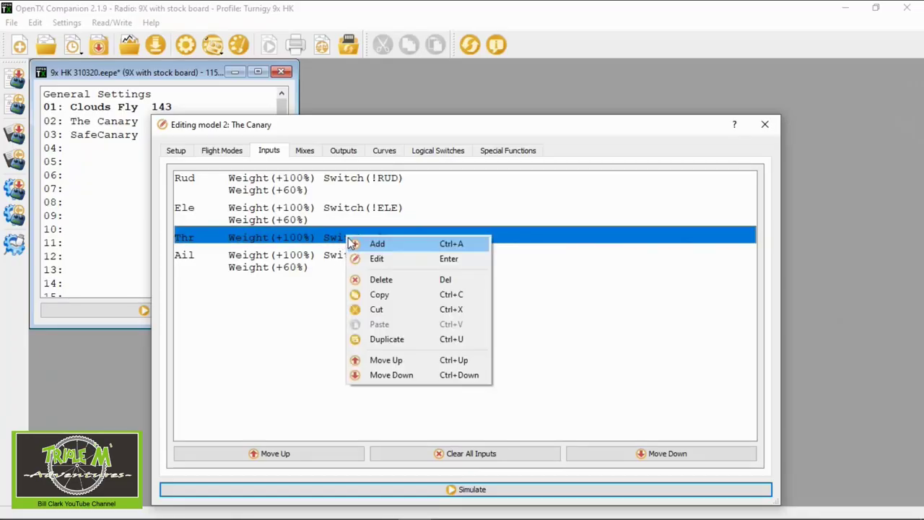
pyautogui.click(385, 244)
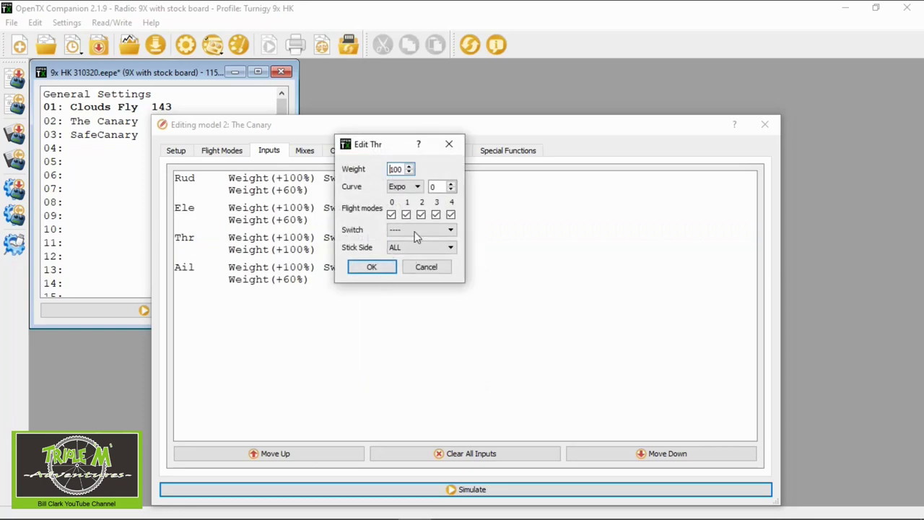
pyautogui.click(419, 187)
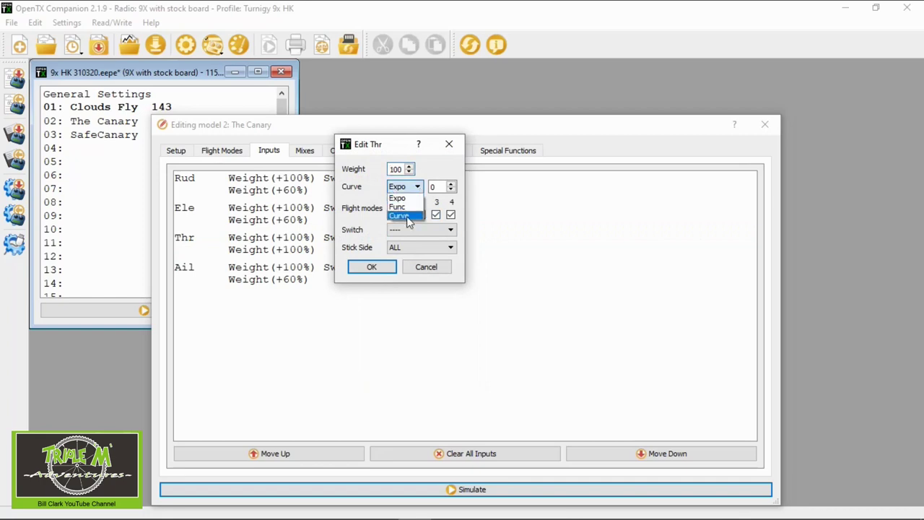
pyautogui.click(406, 215)
pyautogui.click(468, 187)
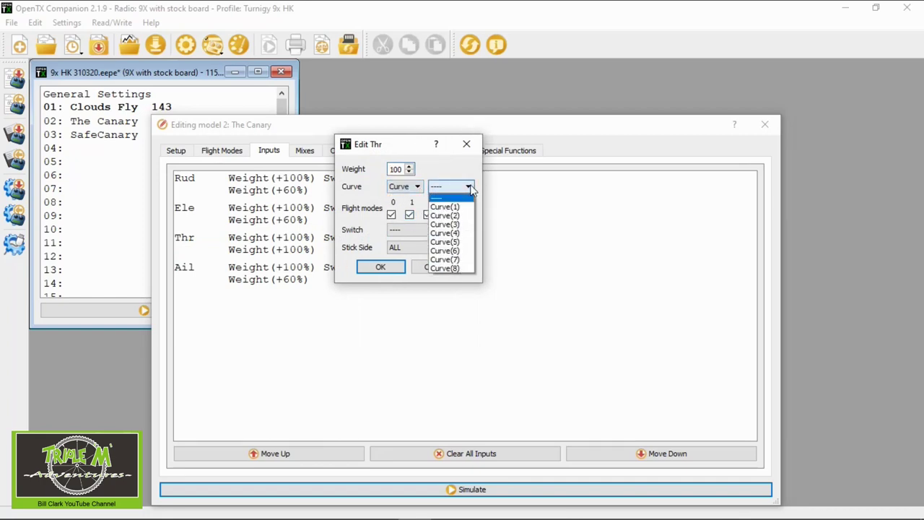
pyautogui.click(462, 207)
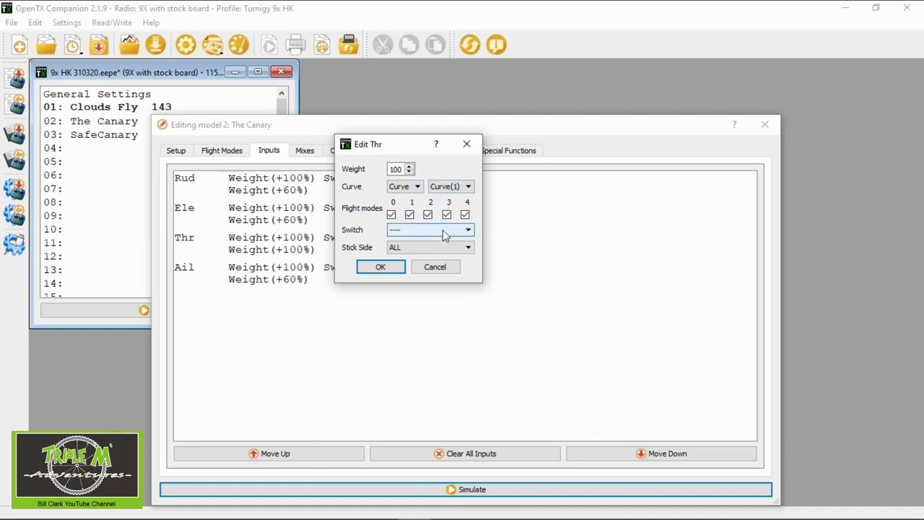
# Step: Make the new Thr line active on !L1, confirm it, and launch the simulator
pyautogui.click(468, 230)
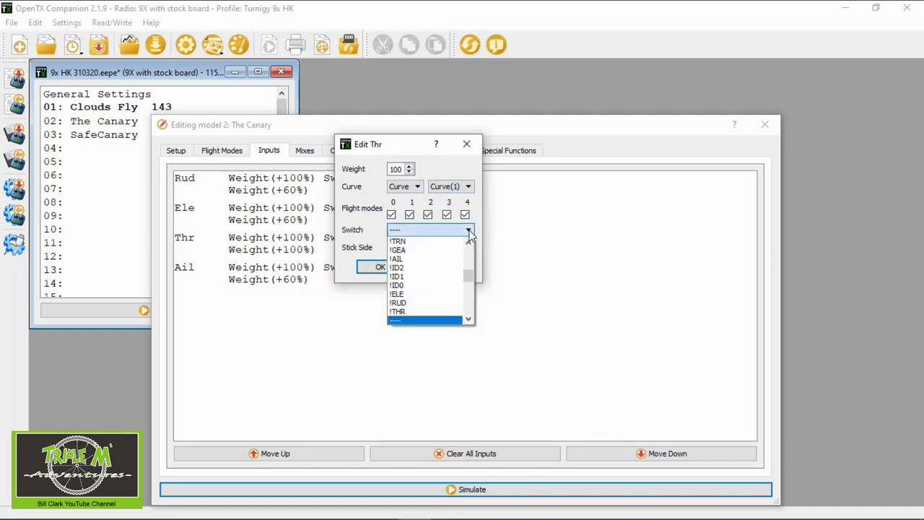
pyautogui.scroll(-8, 457, 249)
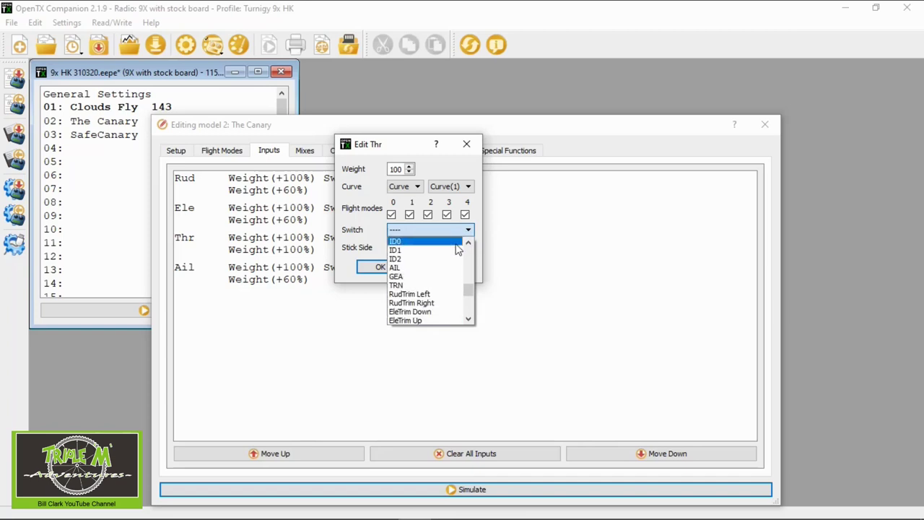
pyautogui.scroll(-2, 457, 248)
pyautogui.scroll(10, 457, 249)
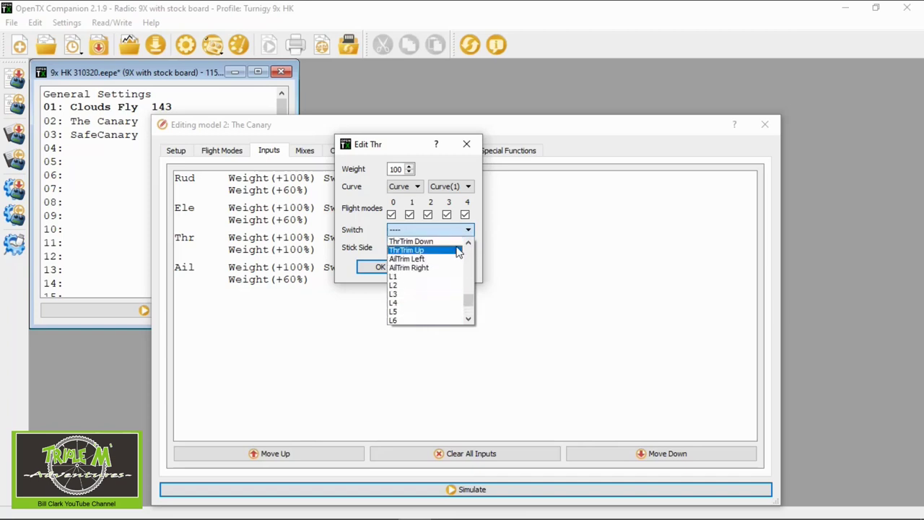
pyautogui.scroll(8, 459, 249)
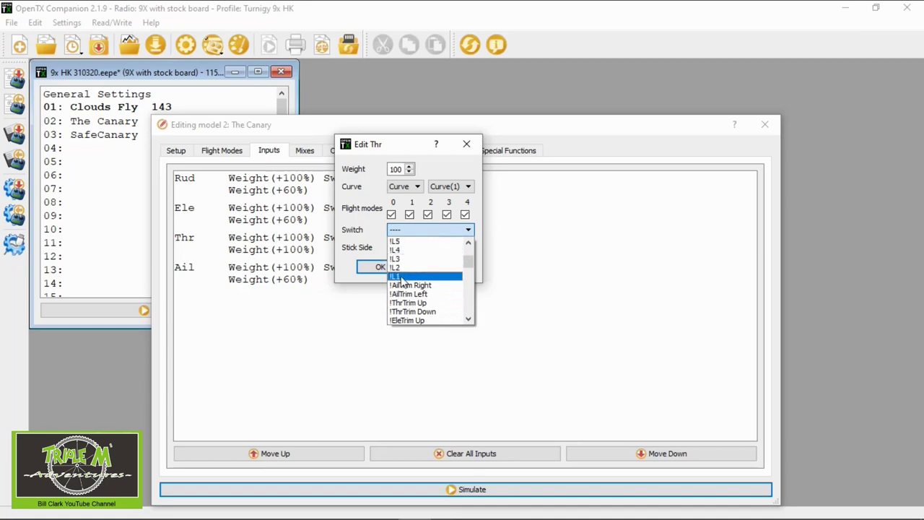
pyautogui.click(400, 277)
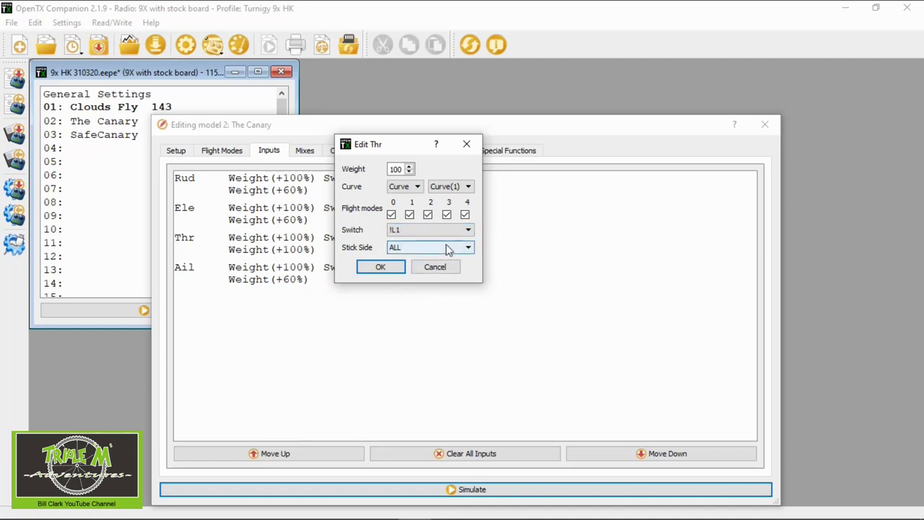
pyautogui.click(380, 267)
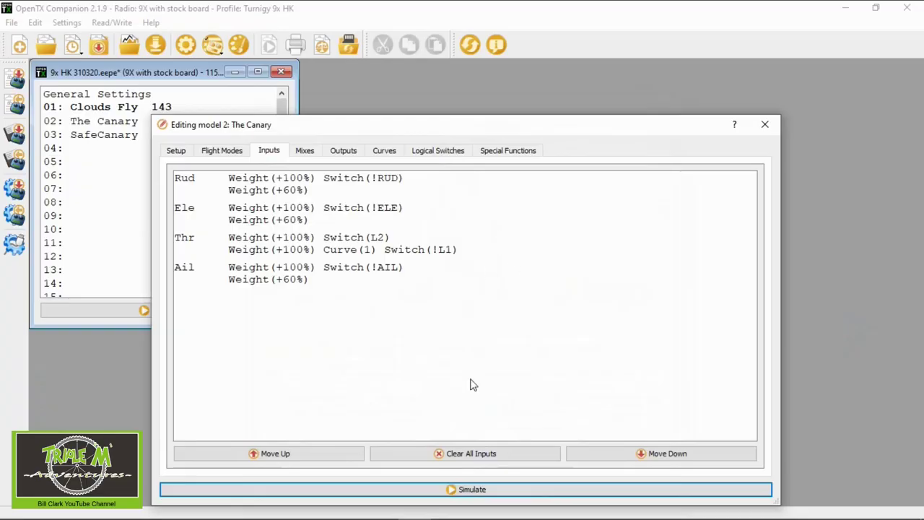
pyautogui.click(467, 494)
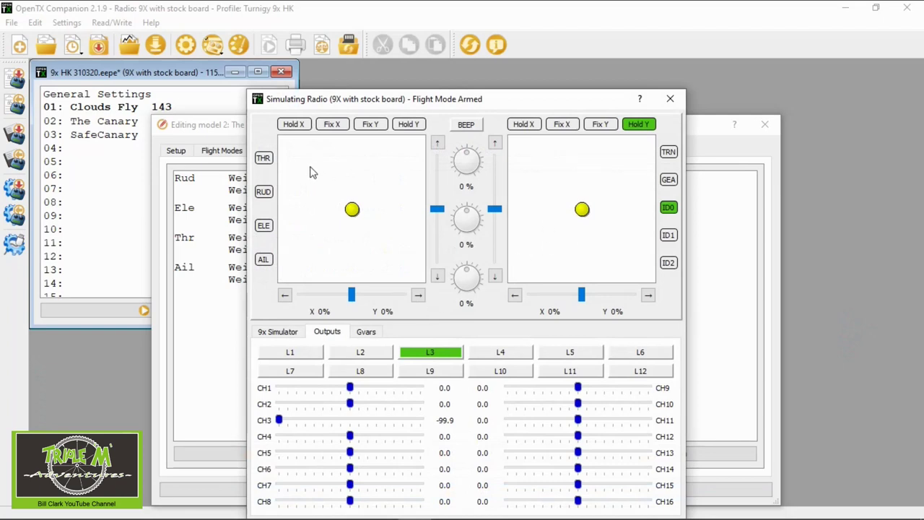
# Step: Engage the THR cut, move the throttle stick, then release the cut to re-arm
pyautogui.click(263, 159)
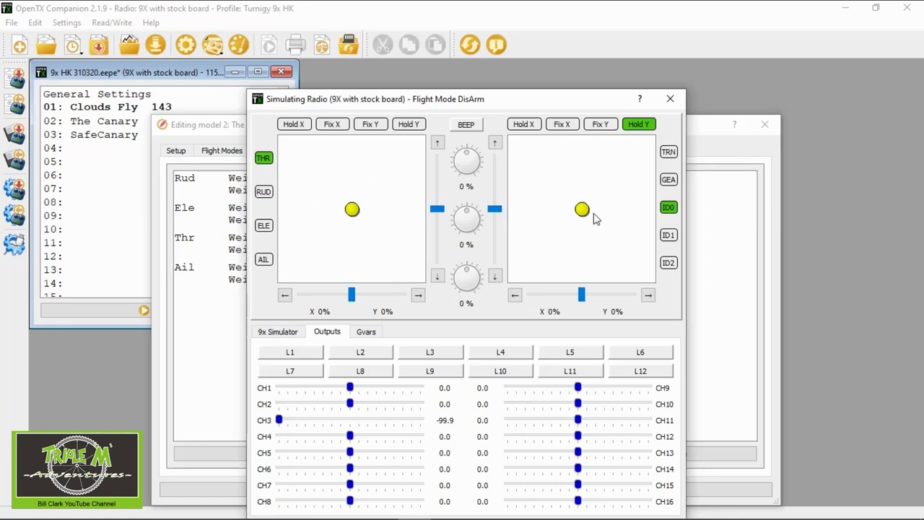
pyautogui.moveTo(583, 211); pyautogui.dragTo(583, 253)
pyautogui.moveTo(588, 231); pyautogui.dragTo(582, 299)
pyautogui.click(264, 159)
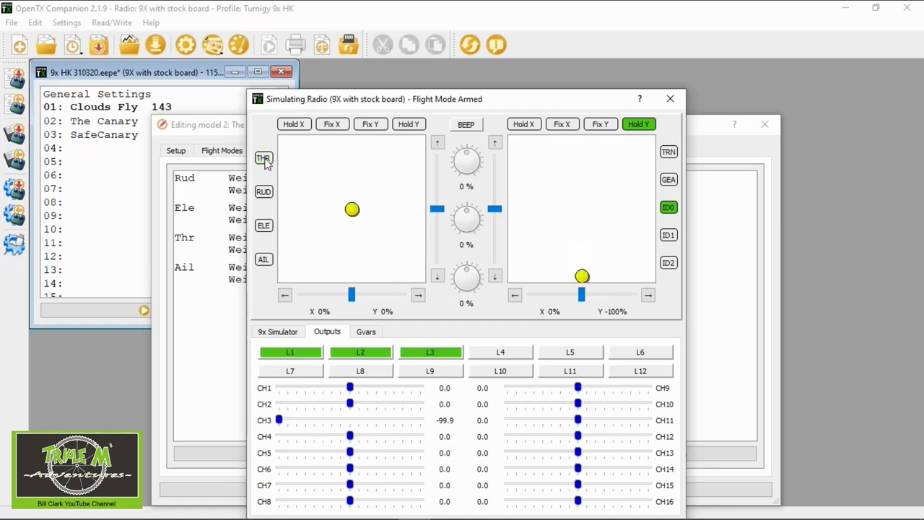
pyautogui.moveTo(582, 279)
pyautogui.mouseDown()
pyautogui.moveTo(579, 173)
pyautogui.moveTo(580, 290)
pyautogui.moveTo(596, 212)
pyautogui.moveTo(585, 288)
pyautogui.mouseUp()
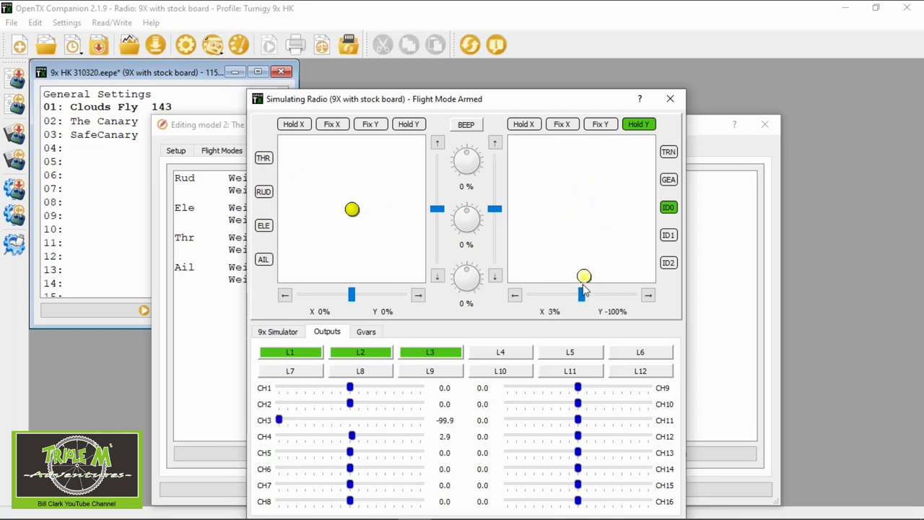
# Step: Disarm, raise the throttle, re-arm and move the stick until CH3 follows at 56.5
pyautogui.click(263, 158)
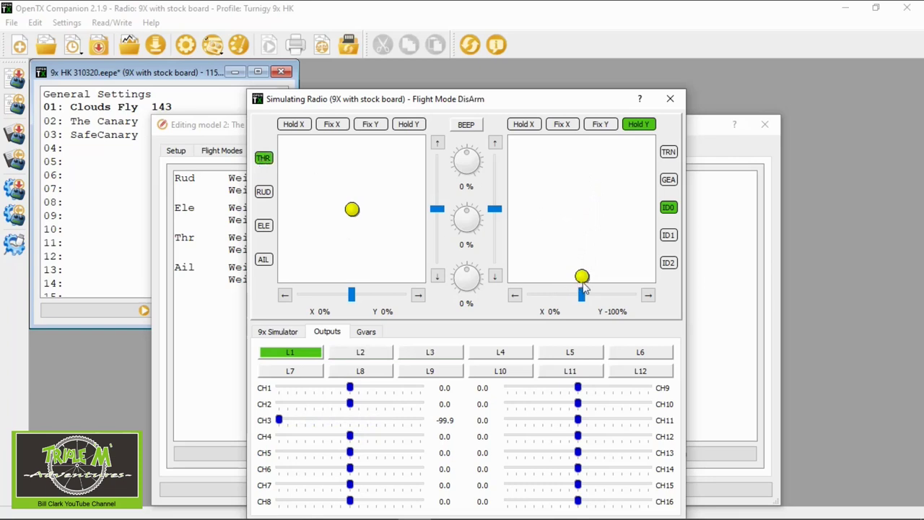
pyautogui.moveTo(585, 280); pyautogui.dragTo(589, 173)
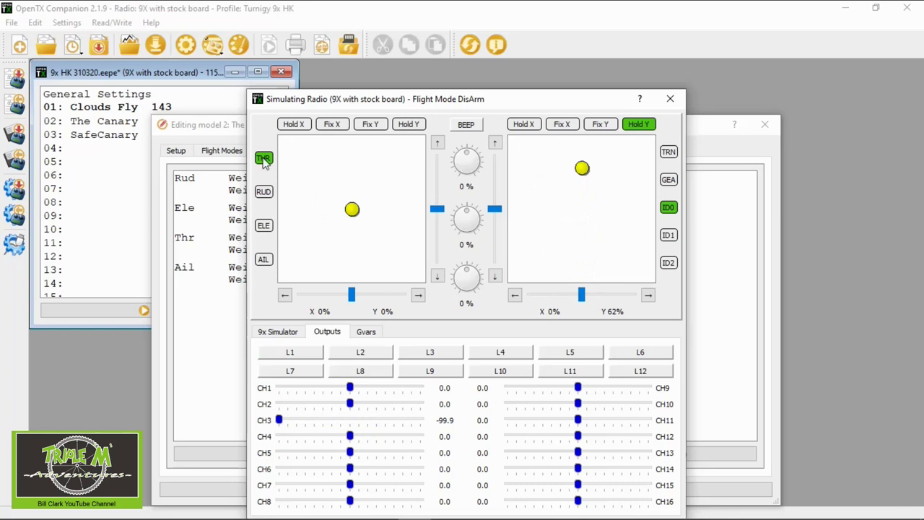
pyautogui.click(264, 160)
pyautogui.moveTo(582, 189); pyautogui.dragTo(577, 212)
pyautogui.moveTo(582, 170); pyautogui.dragTo(582, 219)
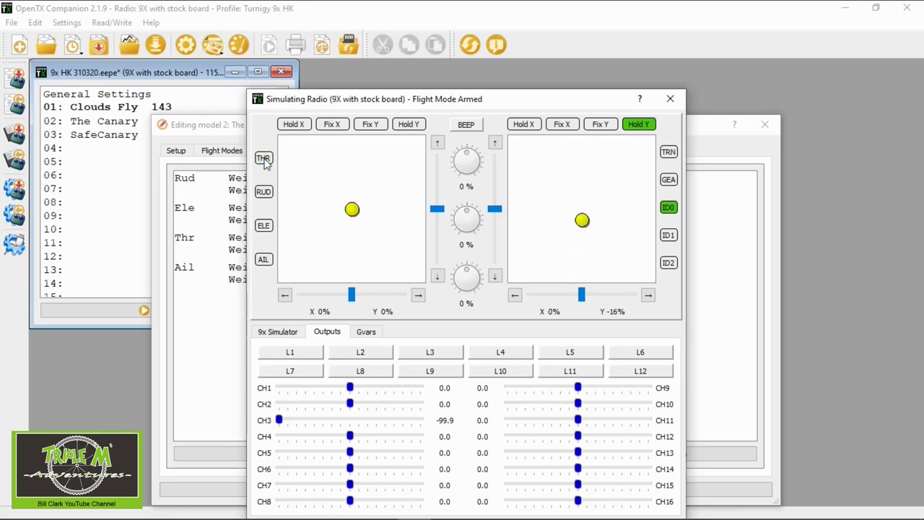
pyautogui.moveTo(582, 246)
pyautogui.mouseDown()
pyautogui.moveTo(580, 274)
pyautogui.moveTo(589, 189)
pyautogui.moveTo(588, 244)
pyautogui.mouseUp()
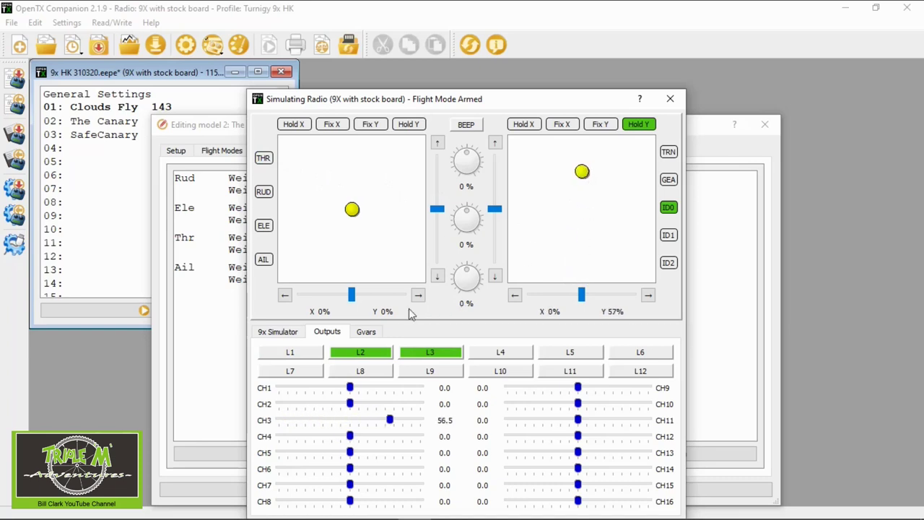